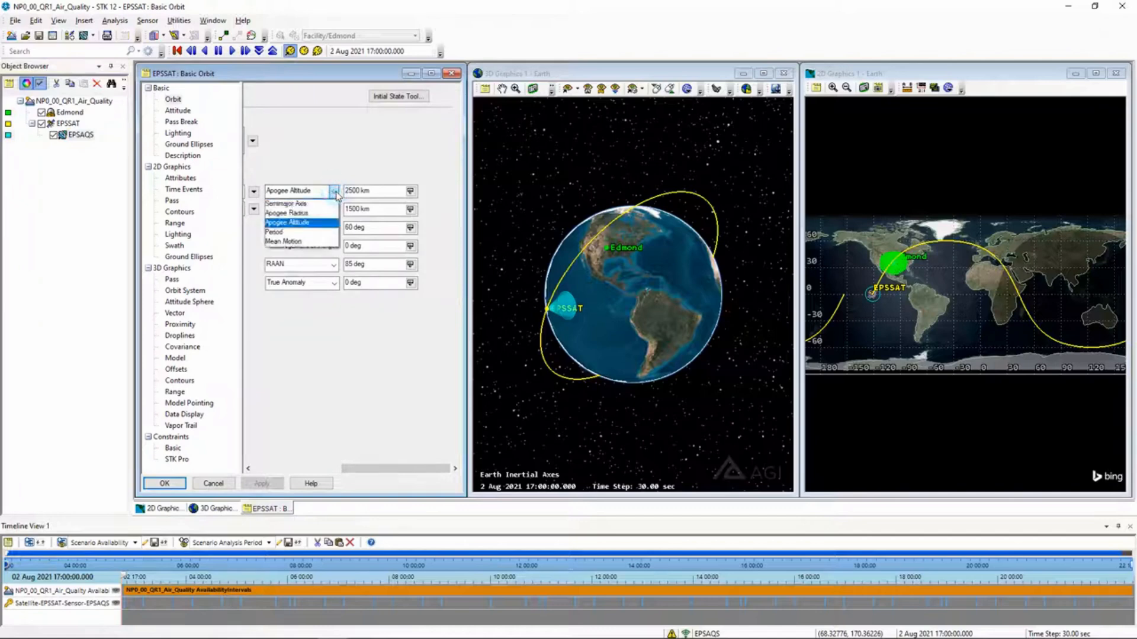
Compare EPSSAT's orbit size and shape expressed as Semimajor Axis with Eccentricity and as Apogee Altitude with Perigee Altitude, ending on the altitude pair.
click(318, 214)
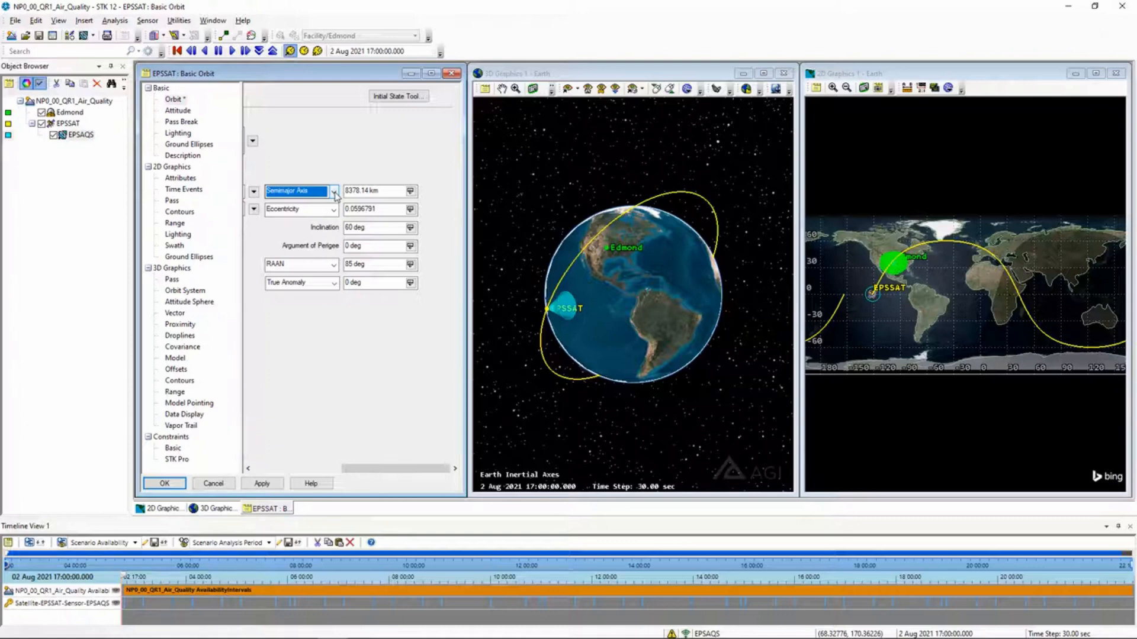
click(334, 192)
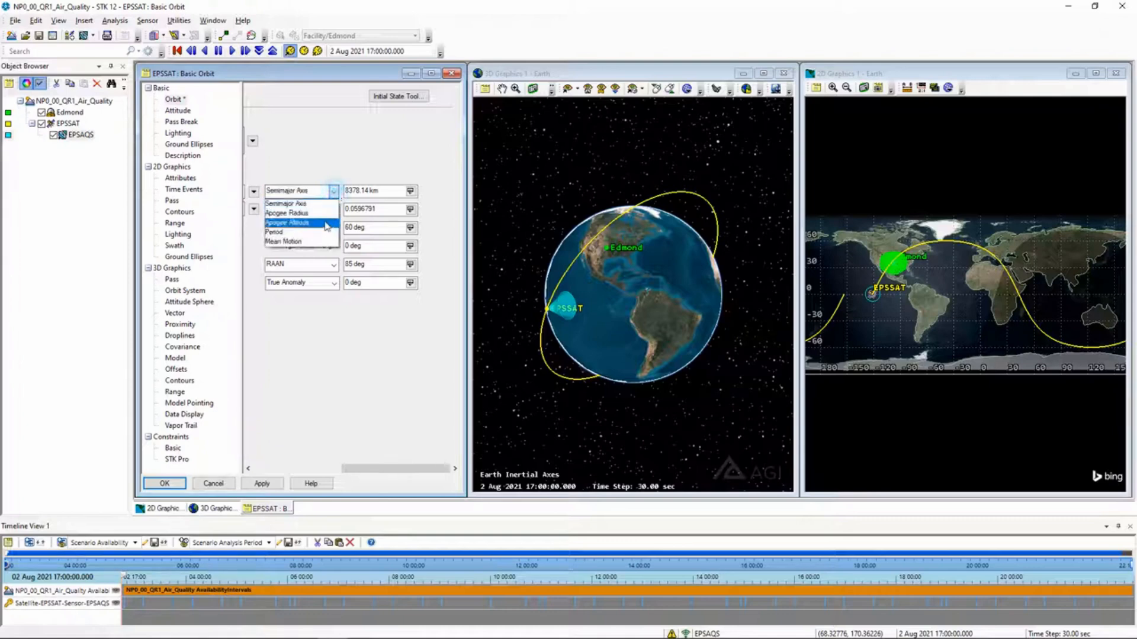
click(327, 224)
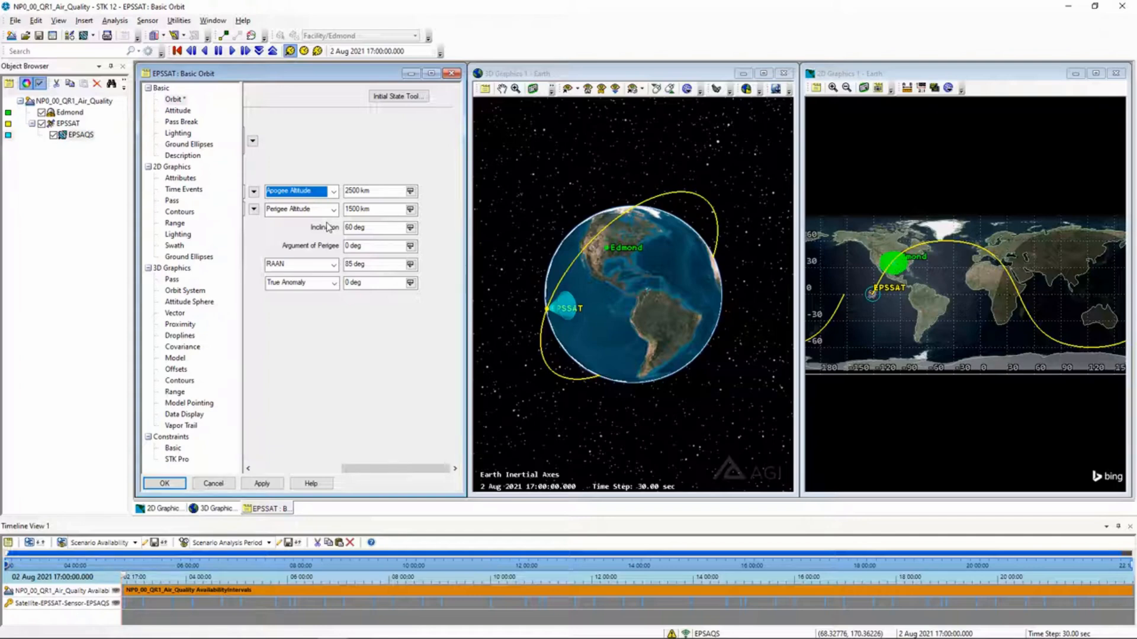
click(334, 191)
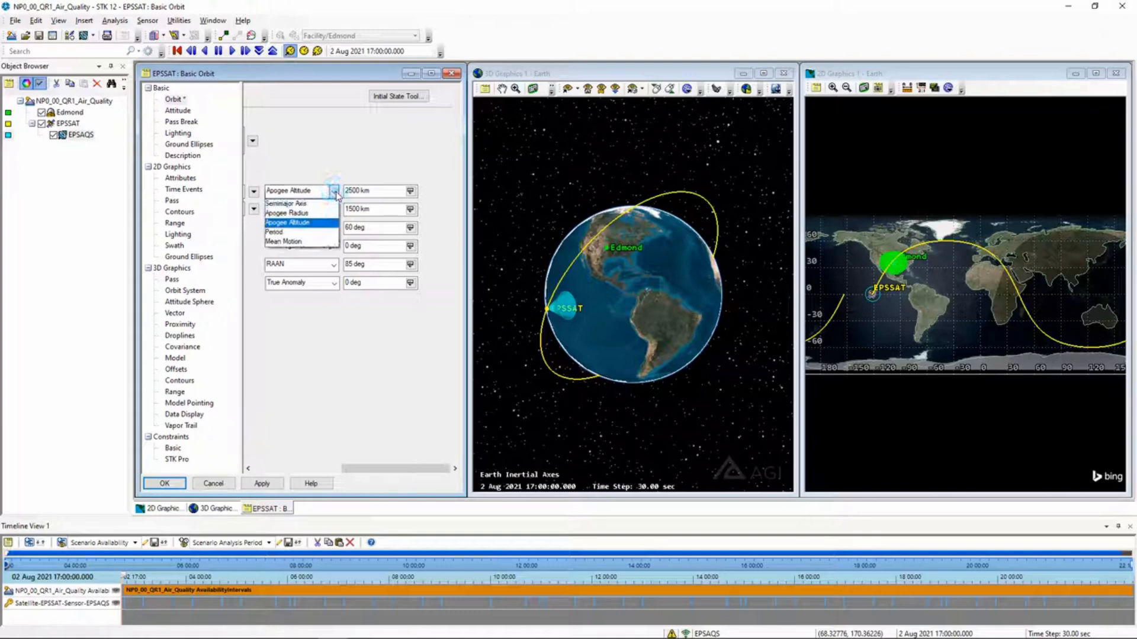
click(334, 192)
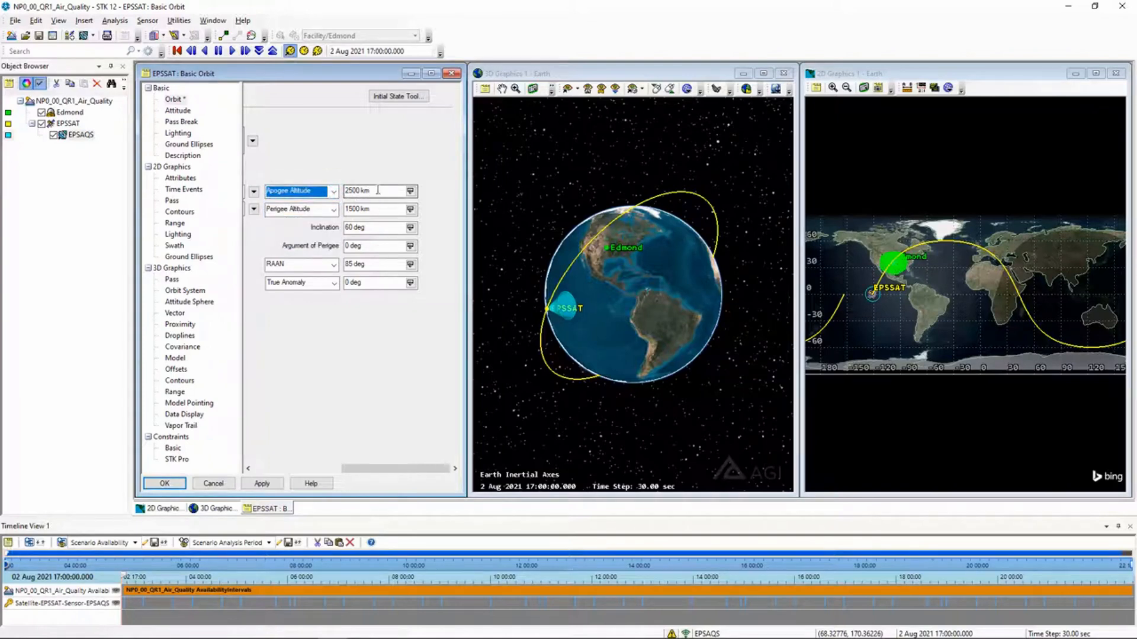
click(334, 192)
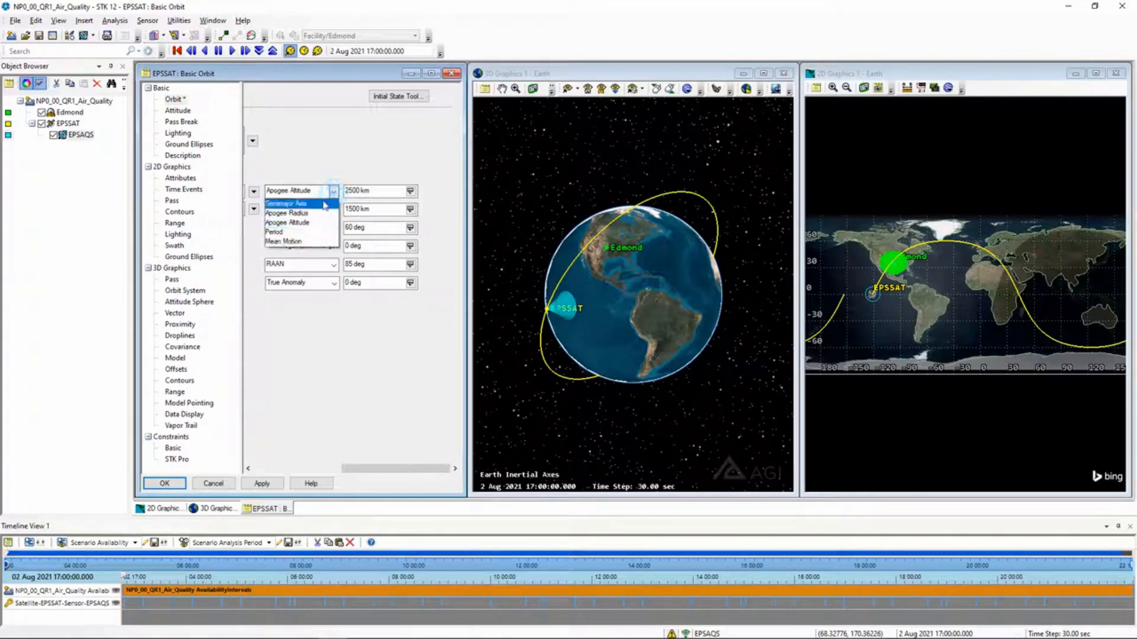
click(325, 204)
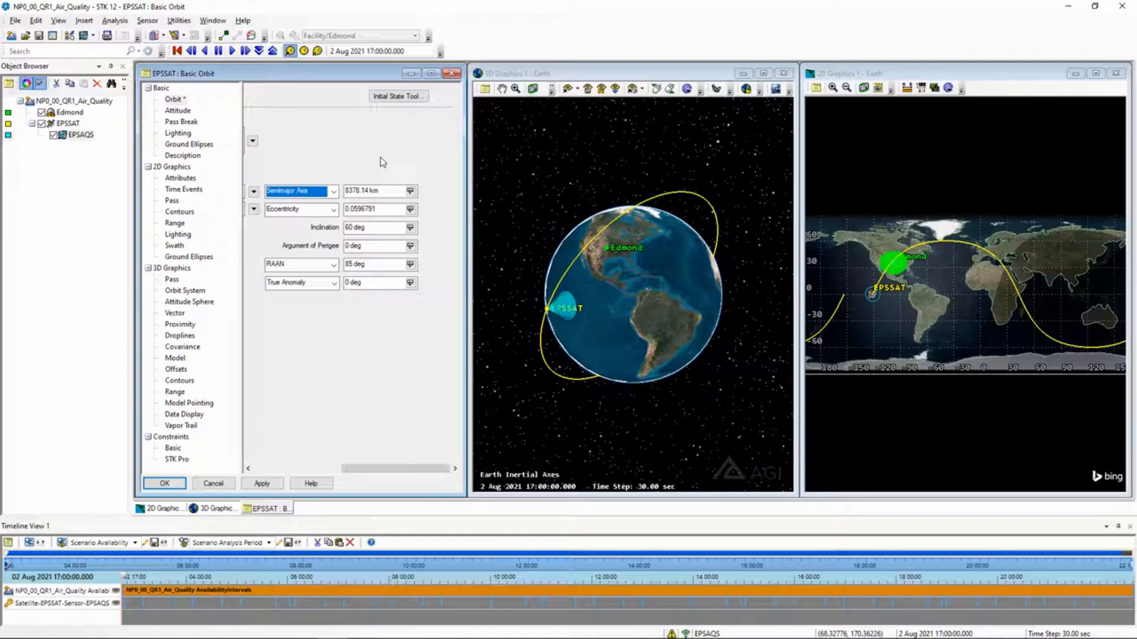
click(330, 190)
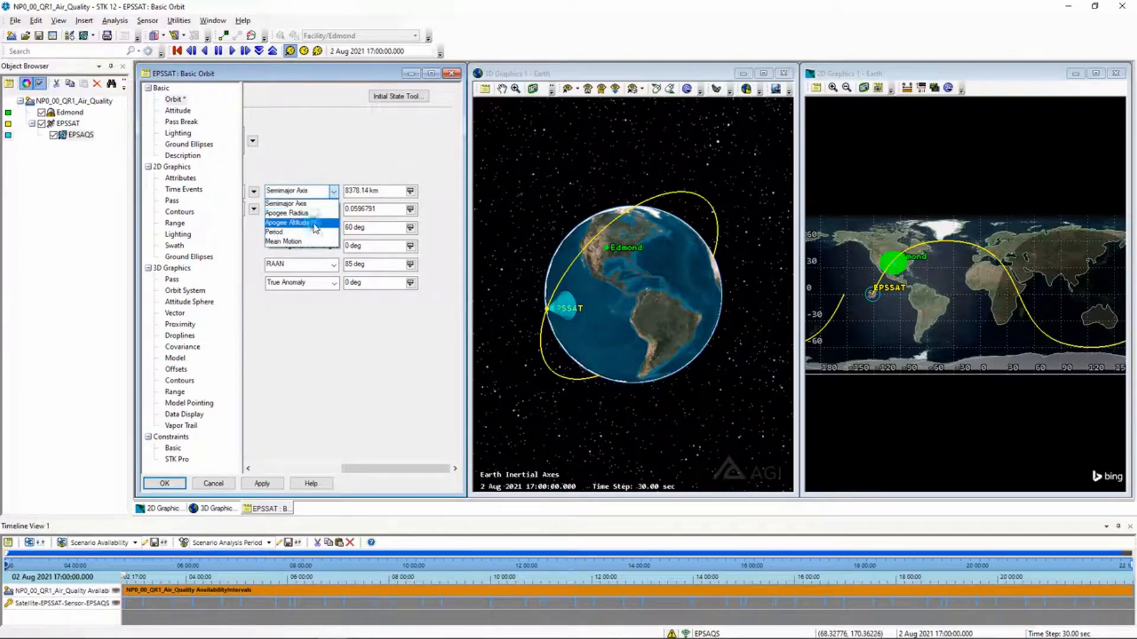
click(314, 224)
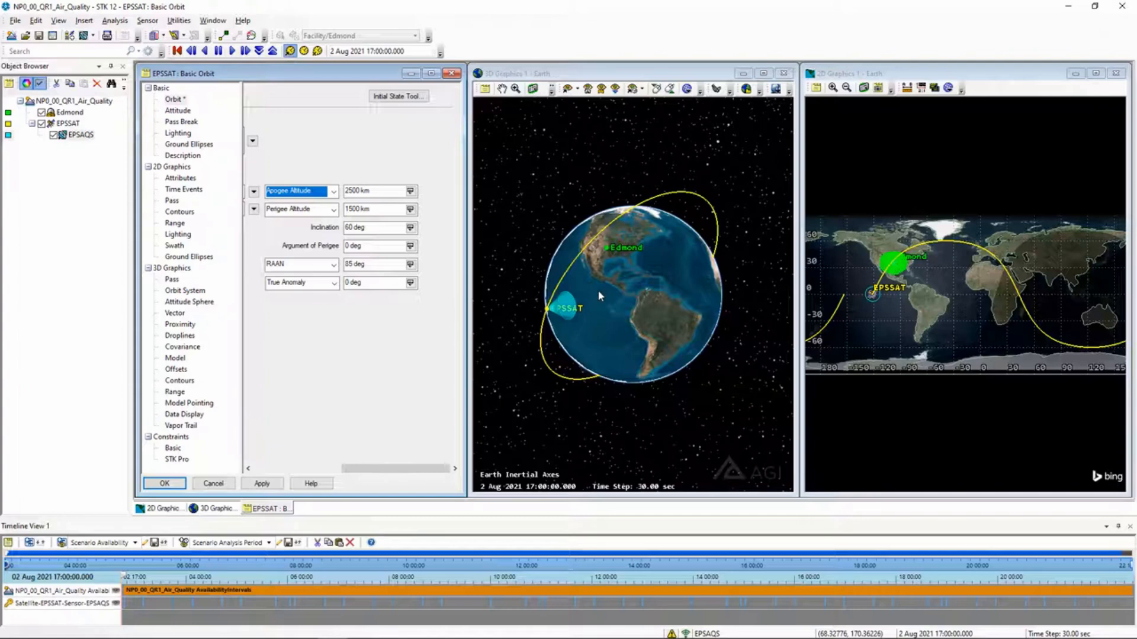
Set EPSSAT's perigee altitude to 2500 km, apply it, and check the orbit on the 3D globe.
drag(599, 290, 639, 283)
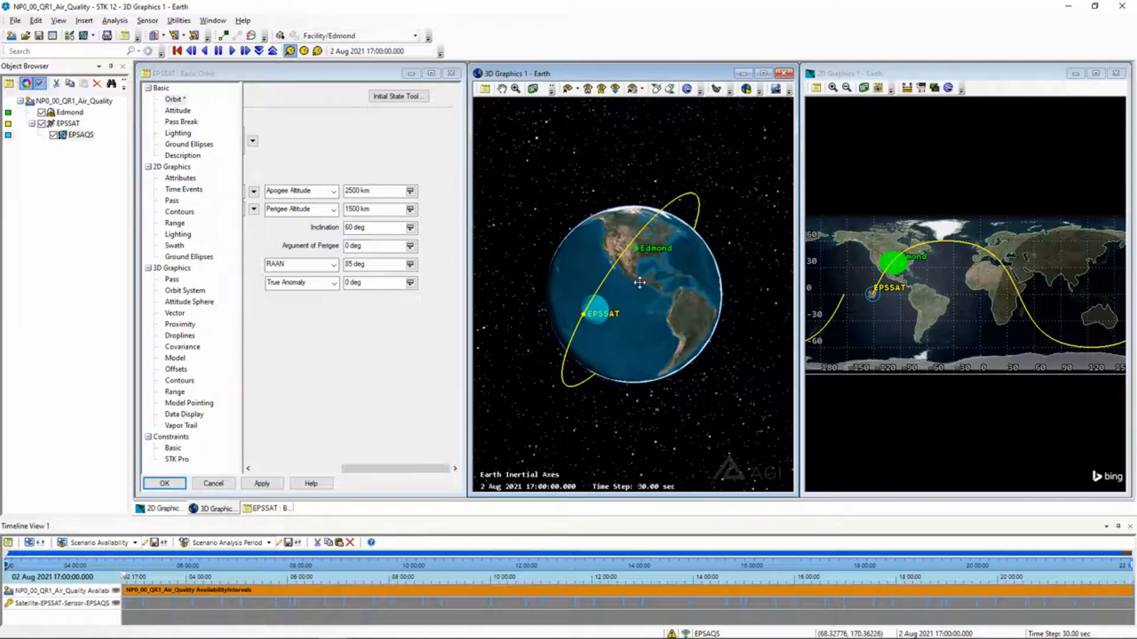
click(351, 209)
key(BackSpace)
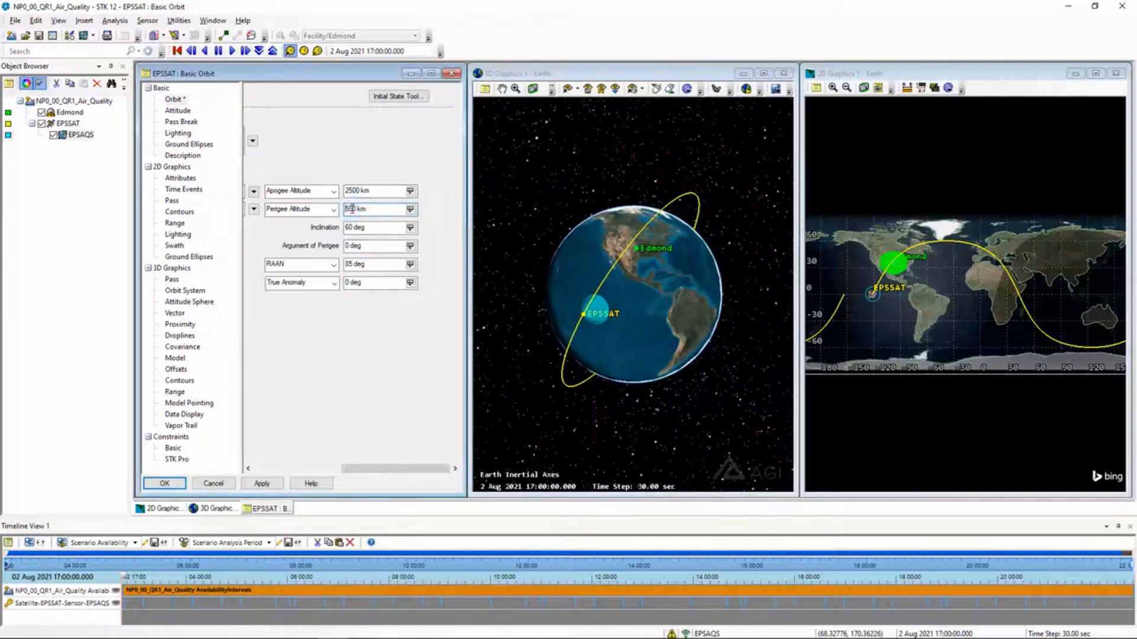
text(2)
click(266, 483)
drag(645, 255, 691, 324)
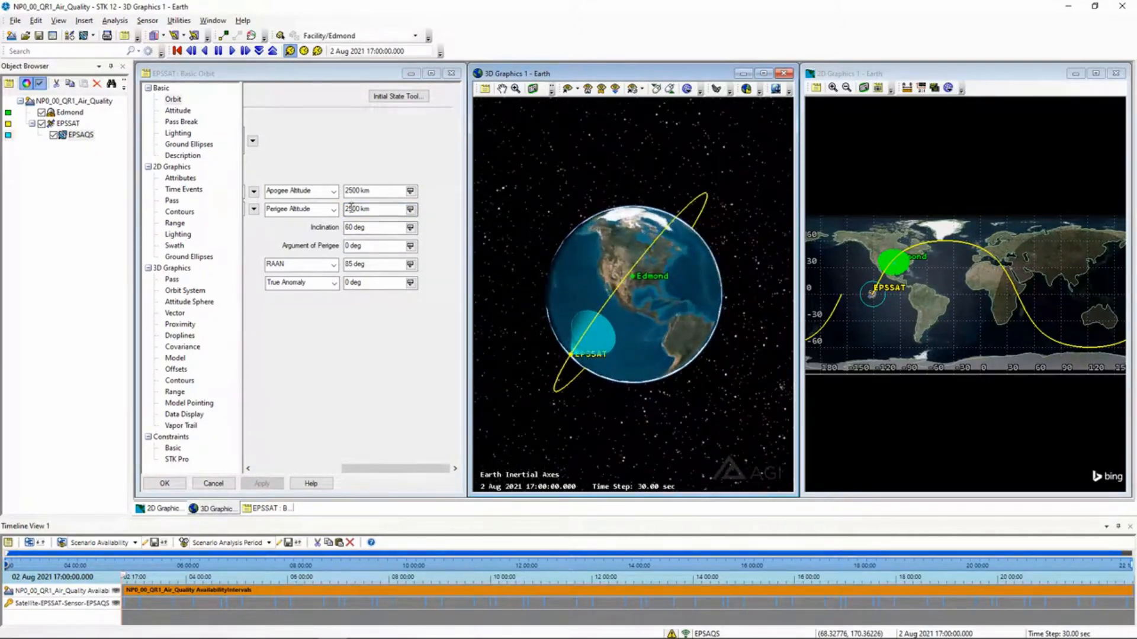
Set EPSSAT's perigee altitude to 400 km and apply the change.
drag(352, 209, 342, 220)
text(4)
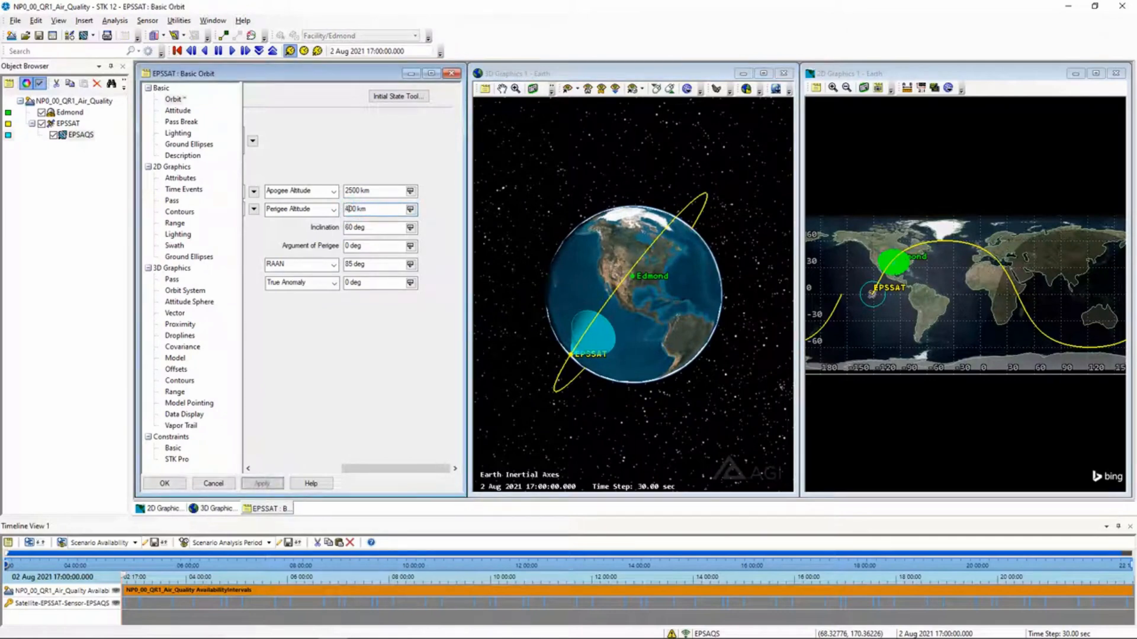
click(263, 484)
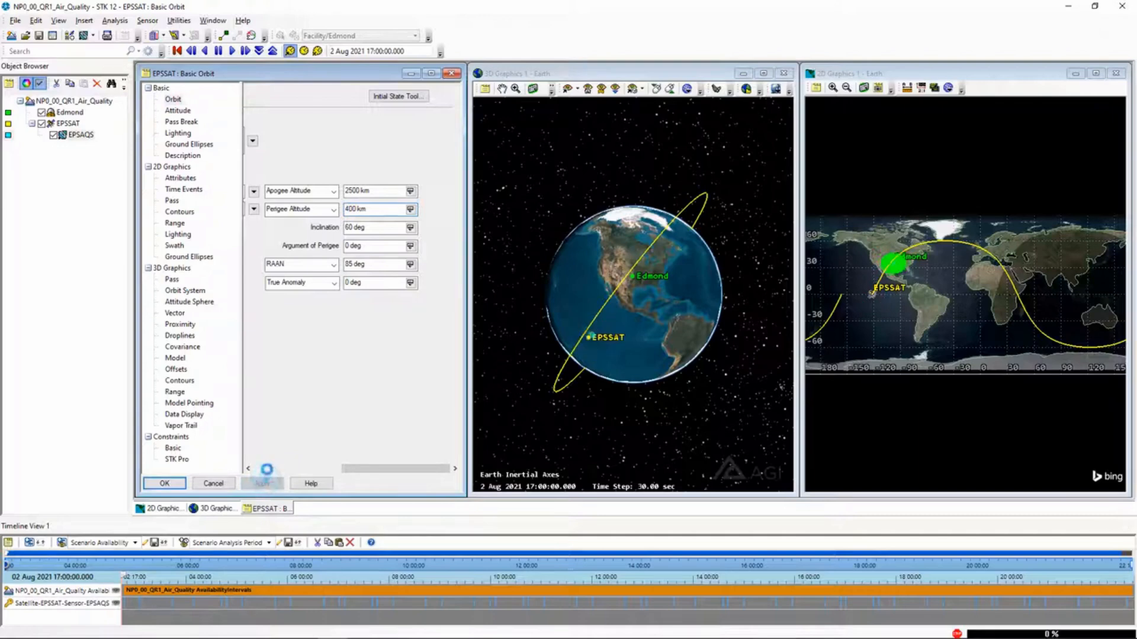
Examine EPSSAT's orbit around the 3D globe from several angles, running the scenario animation to follow the satellite's distance from Earth.
drag(692, 298, 600, 225)
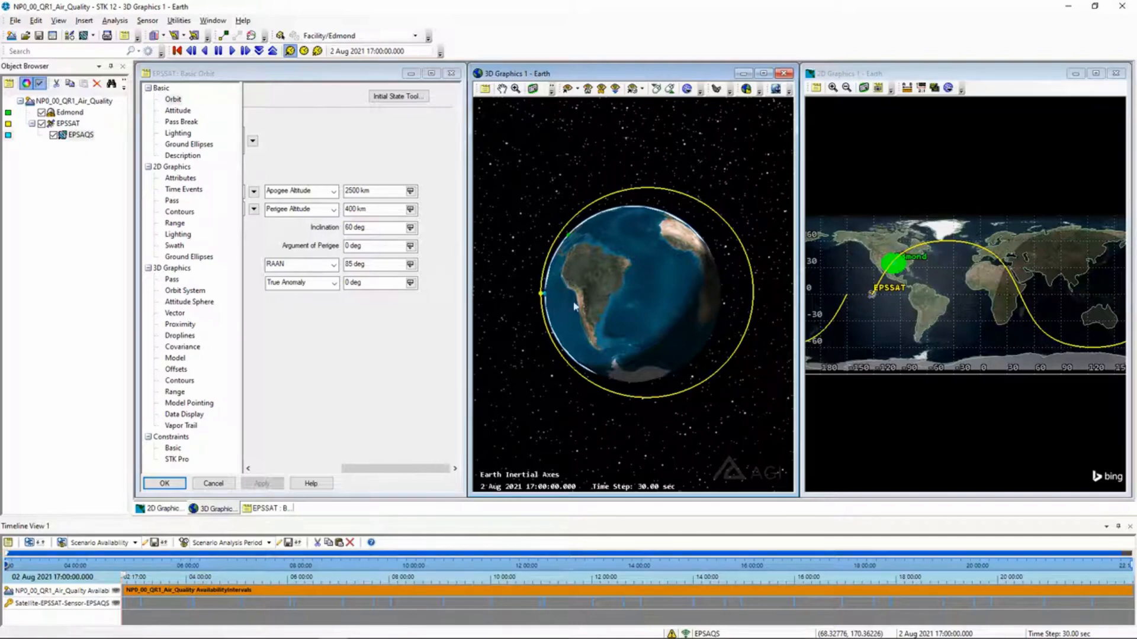
mouse_move(631, 282)
mouse_down()
mouse_move(653, 256)
mouse_move(673, 254)
mouse_move(639, 278)
mouse_move(648, 281)
mouse_move(626, 278)
mouse_up()
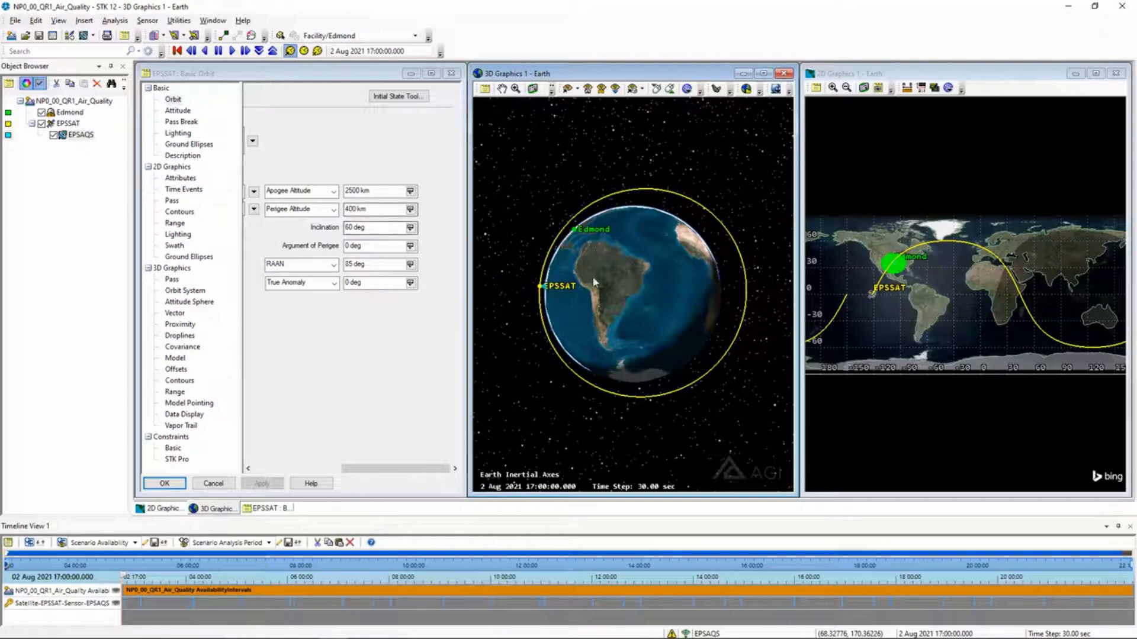
drag(680, 272, 629, 292)
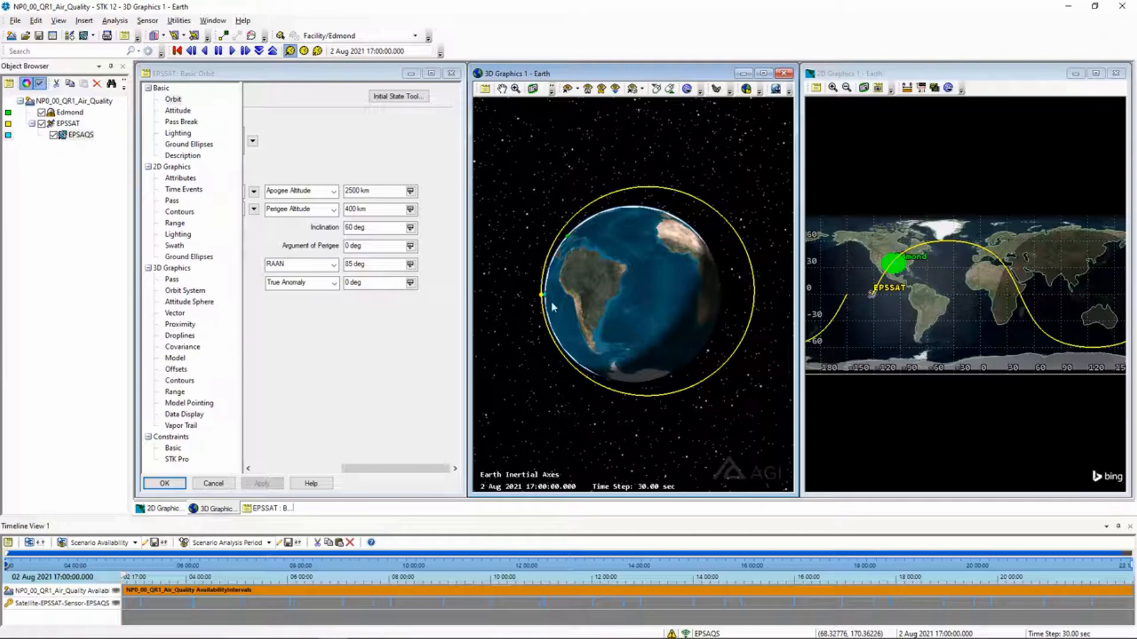
drag(554, 305, 562, 299)
drag(663, 297, 646, 294)
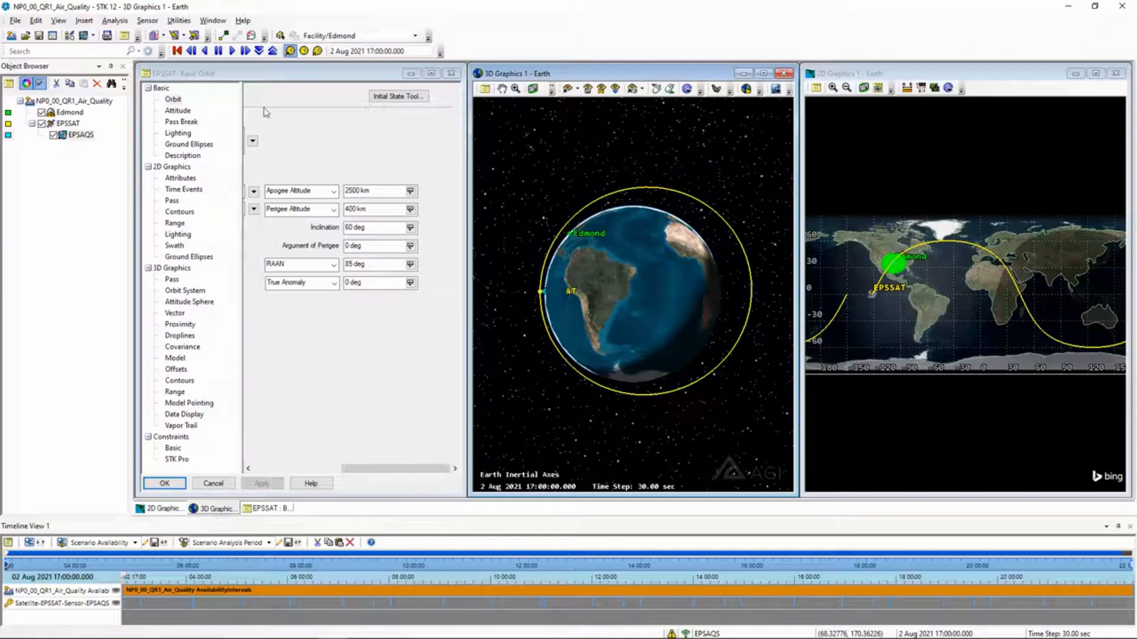
click(232, 52)
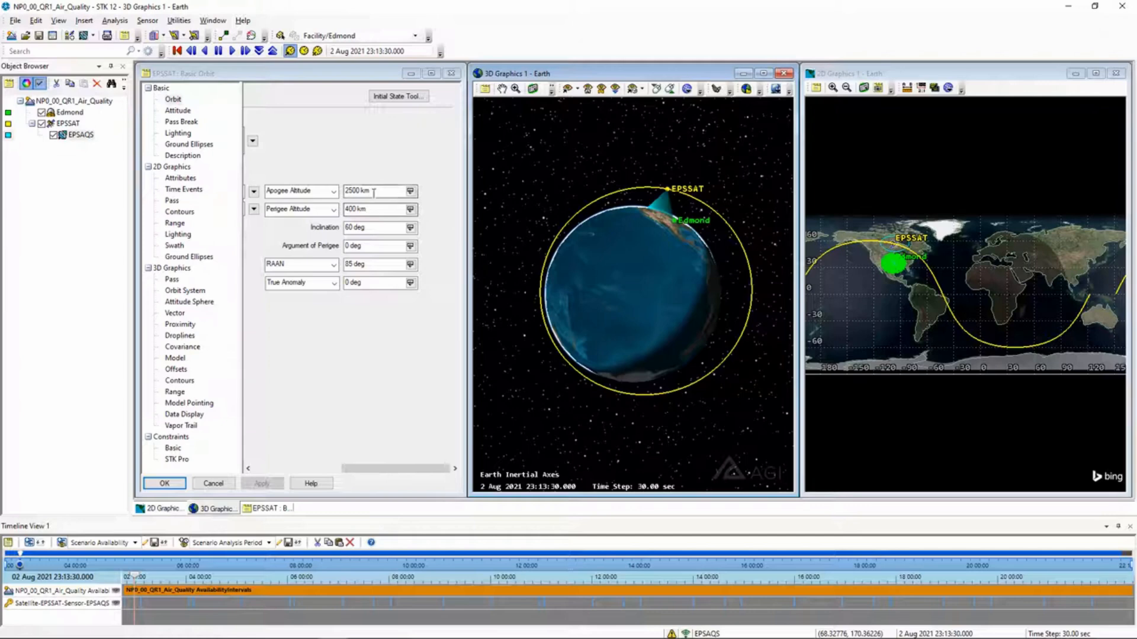
mouse_move(630, 247)
mouse_down()
mouse_move(606, 372)
mouse_move(579, 292)
mouse_move(621, 246)
mouse_move(644, 256)
mouse_move(616, 264)
mouse_move(613, 236)
mouse_move(633, 226)
mouse_up()
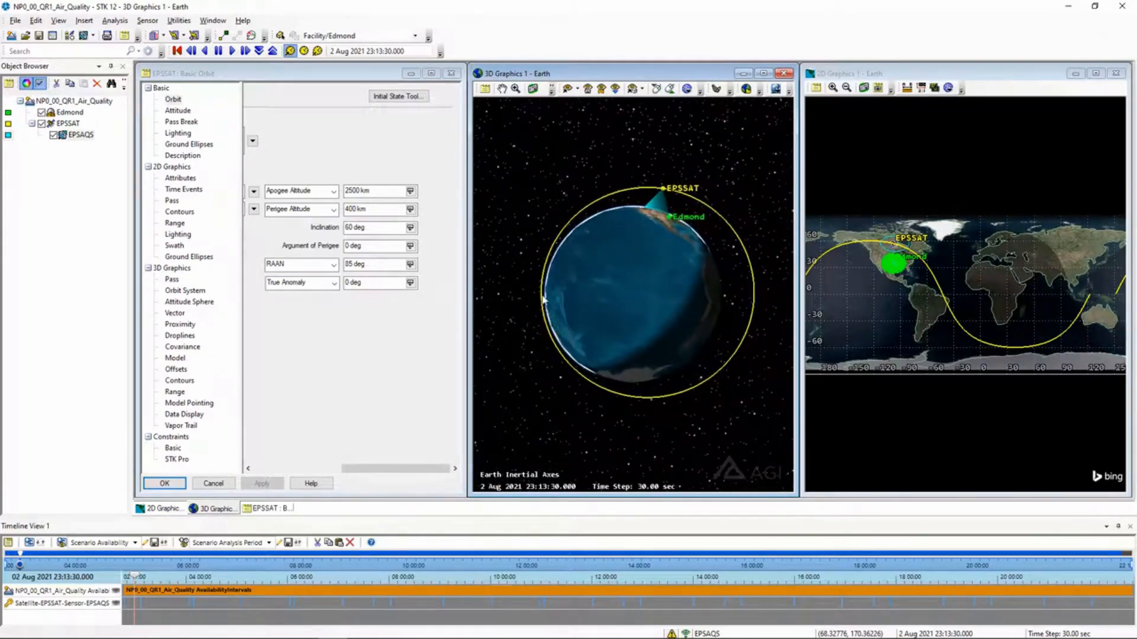
mouse_move(616, 298)
mouse_down()
mouse_move(652, 304)
mouse_move(616, 315)
mouse_up()
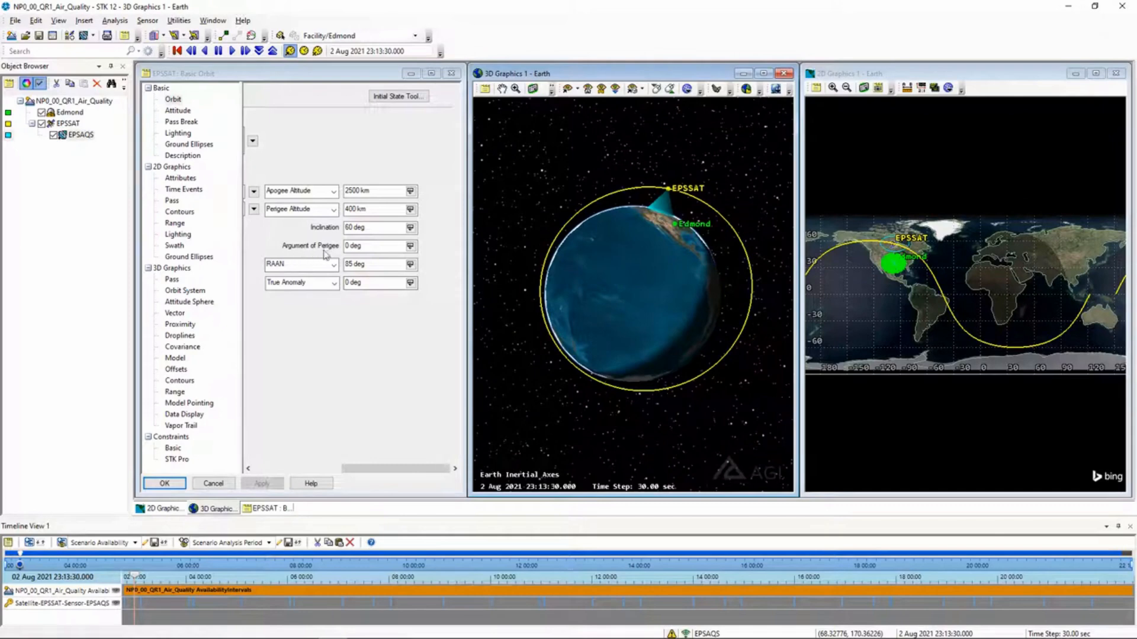
drag(626, 318, 592, 353)
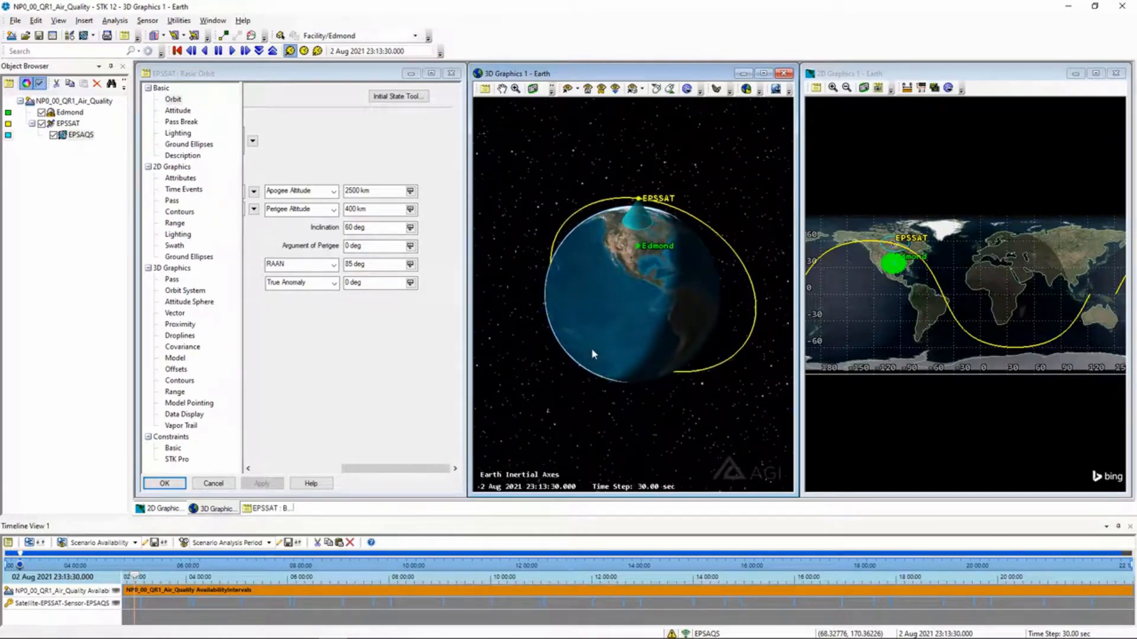
Switch EPSSAT's orbit definition to Semimajor Axis with Eccentricity and view the orbit on the 3D globe.
click(334, 192)
click(296, 211)
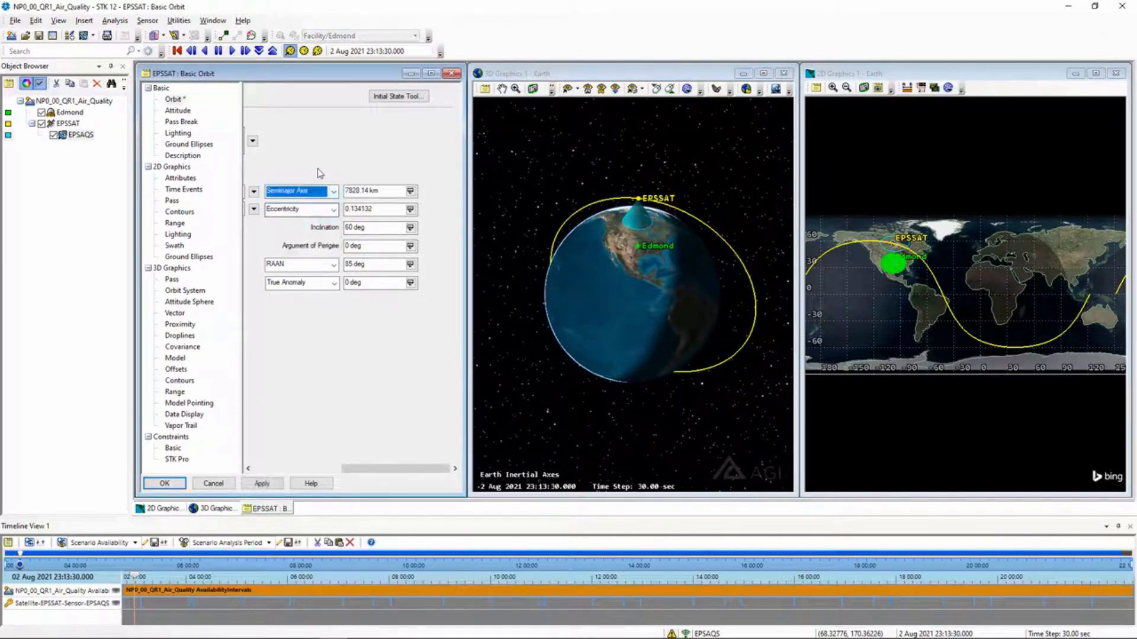
mouse_move(659, 300)
mouse_down()
mouse_move(642, 292)
mouse_move(663, 280)
mouse_up()
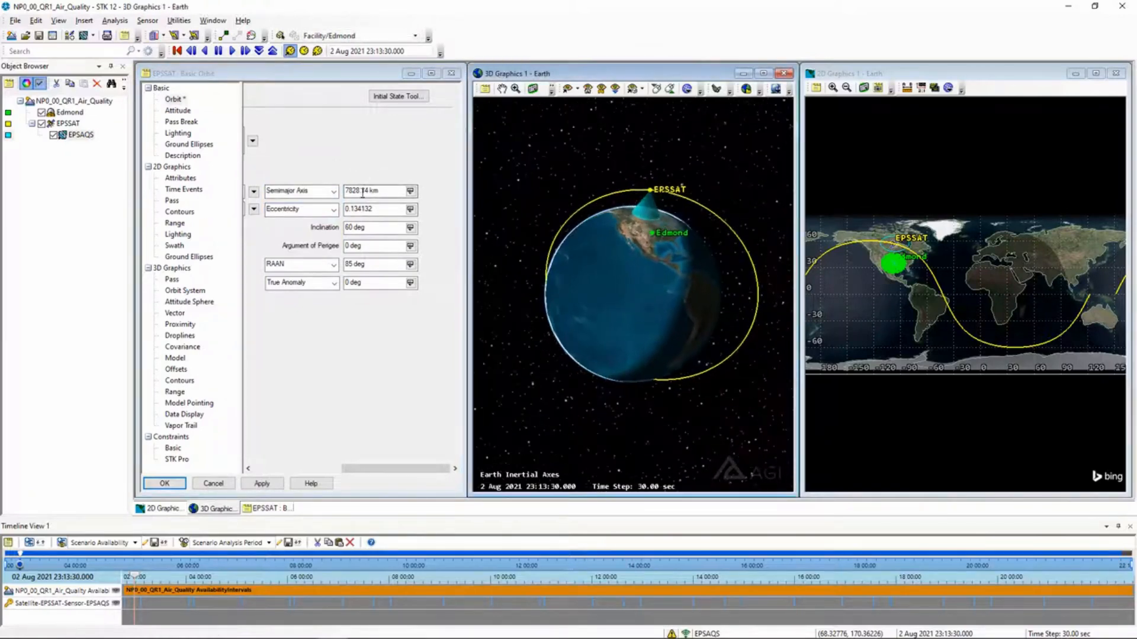